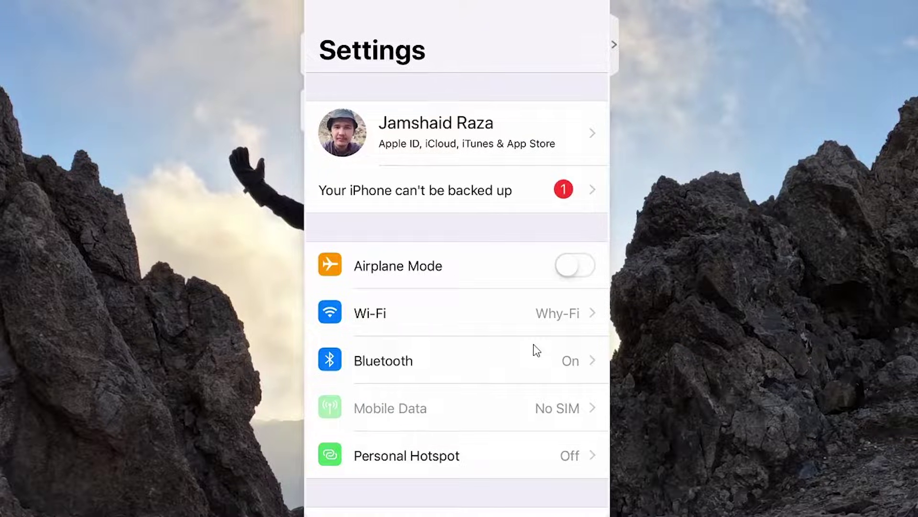
Go to Wi-Fi and open the Why-Fi network's details, showing Configure IP as Automatic.
{"action": "left_click", "coordinate": [400, 326]}
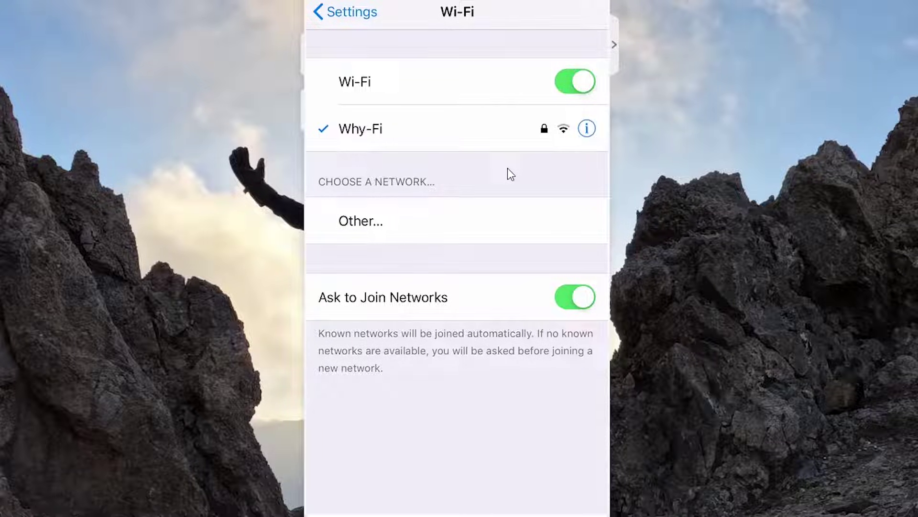
{"action": "scroll", "coordinate": [599, 130], "scroll_direction": "up", "scroll_amount": 1}
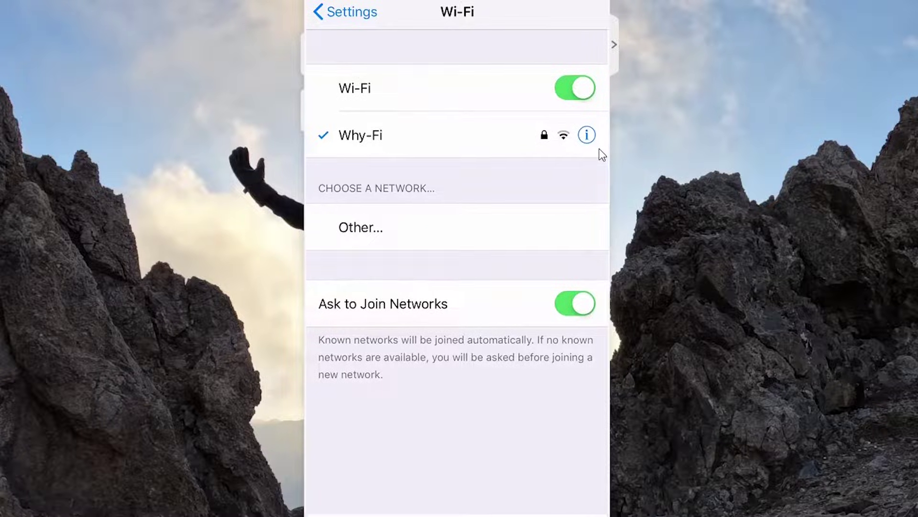
{"action": "left_click", "coordinate": [602, 154]}
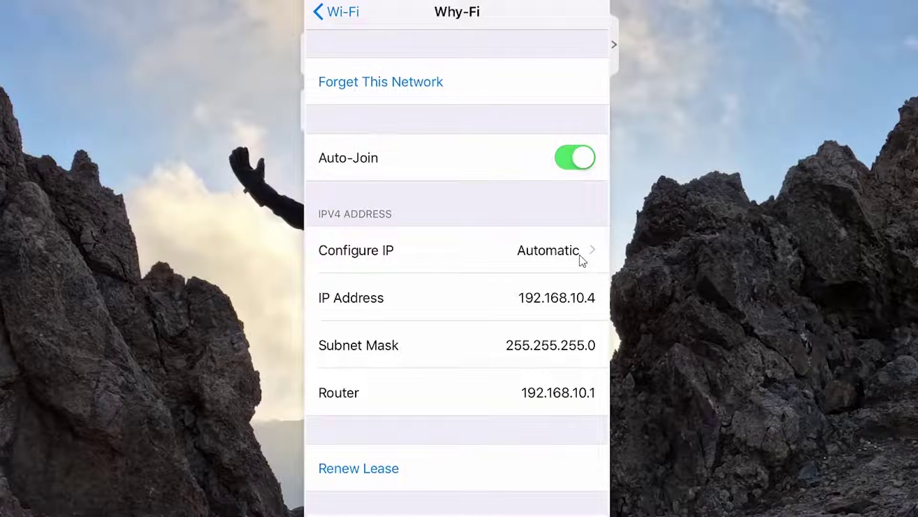
{"action": "left_click", "coordinate": [582, 258]}
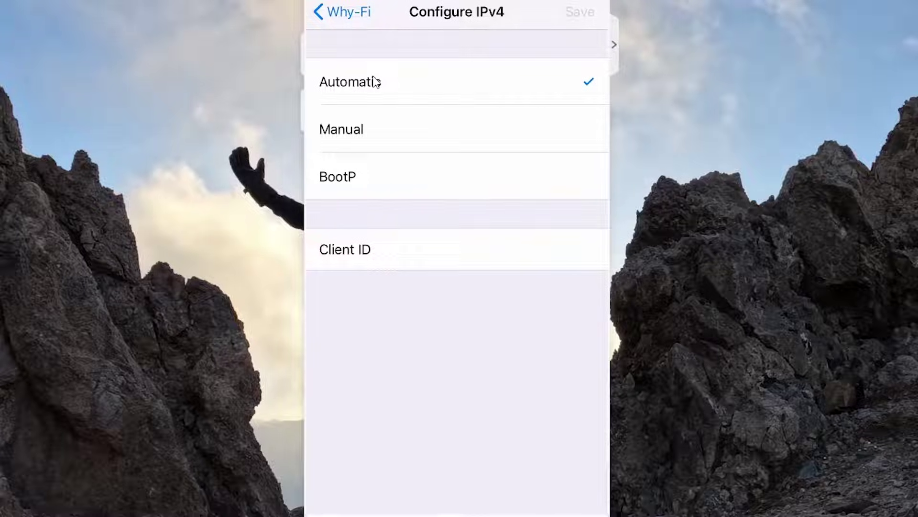
{"action": "left_click", "coordinate": [347, 22]}
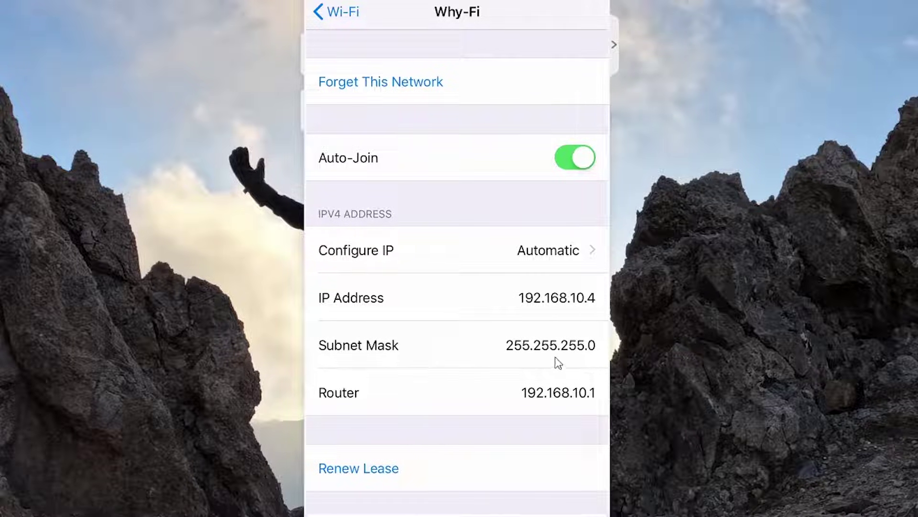
Change Why-Fi's Configure IP from Automatic to Manual and enter IP address 192.168.10.123.
{"action": "left_click", "coordinate": [569, 263]}
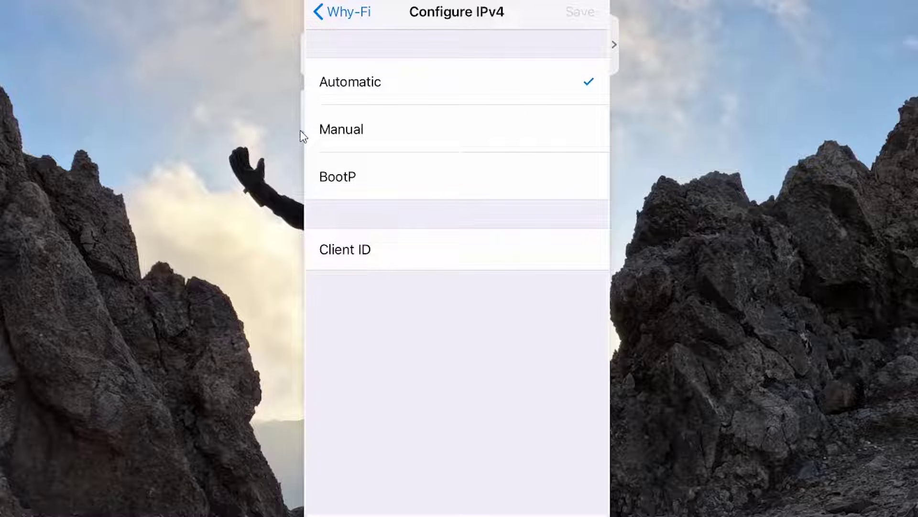
{"action": "left_click_drag", "start_coordinate": [320, 141], "coordinate": [460, 148]}
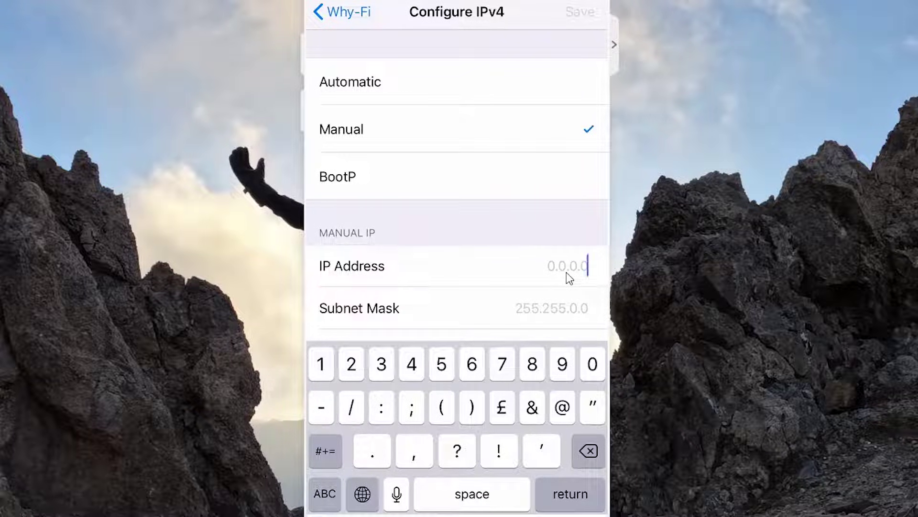
{"action": "type", "text": "1"}
{"action": "type", "text": "92"}
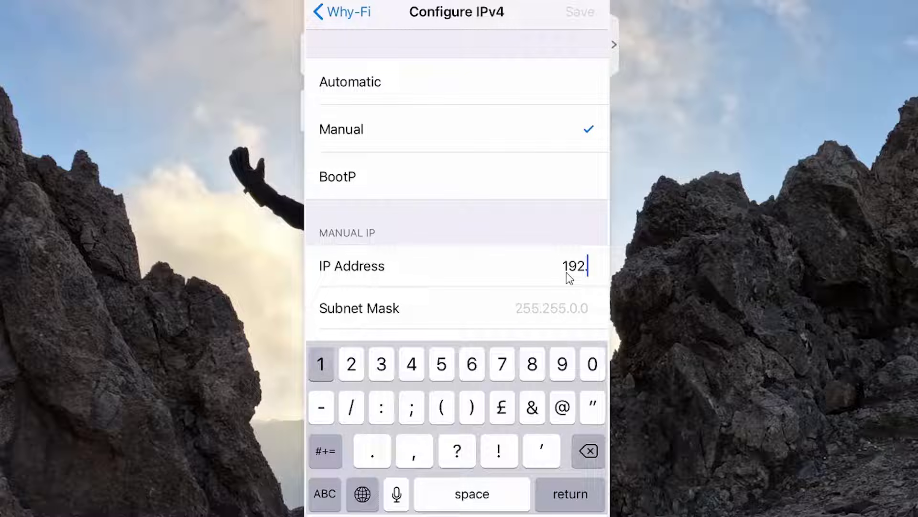
{"action": "type", "text": ".16"}
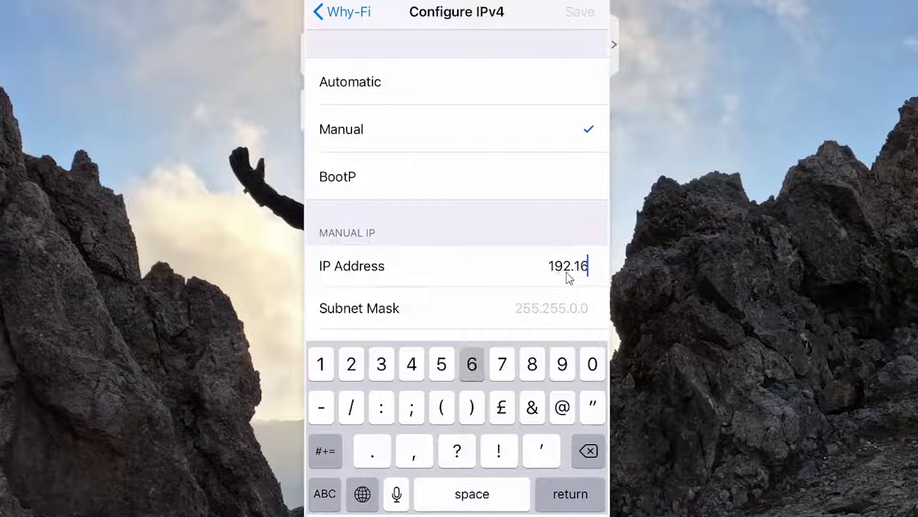
{"action": "type", "text": "8.1"}
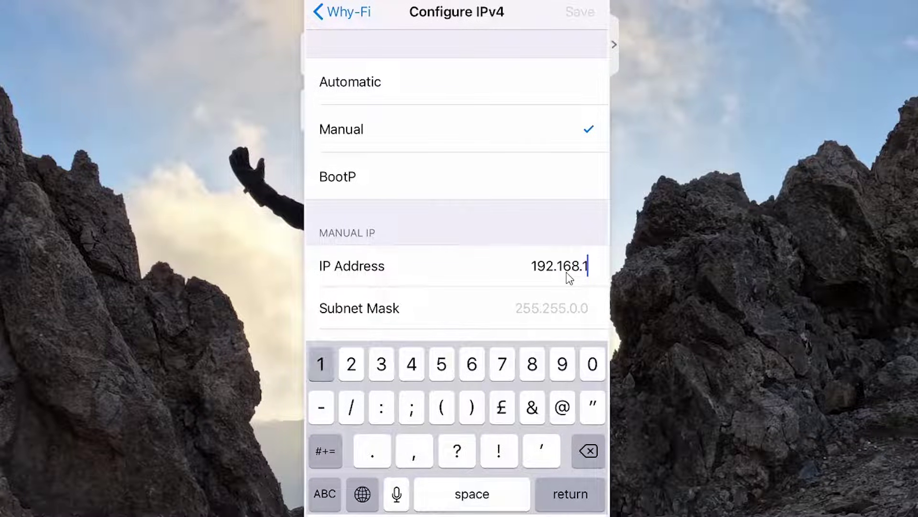
{"action": "type", "text": "0"}
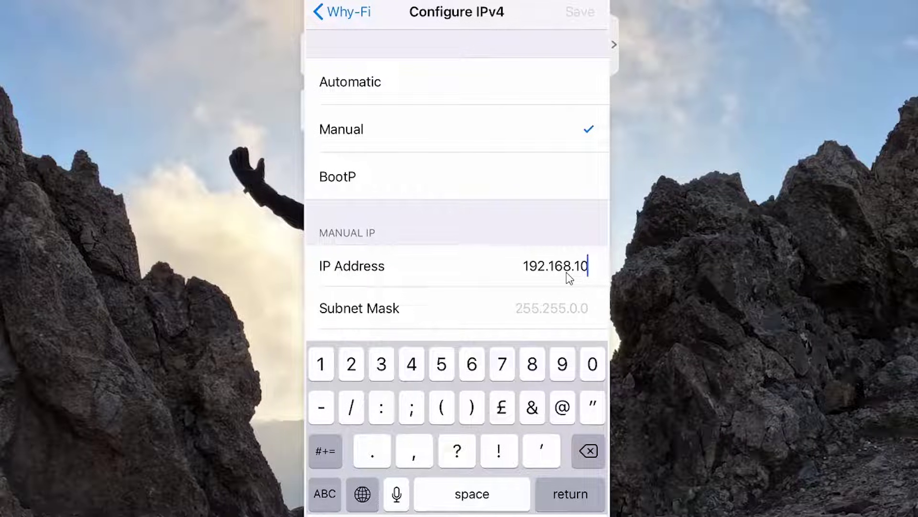
{"action": "type", "text": "."}
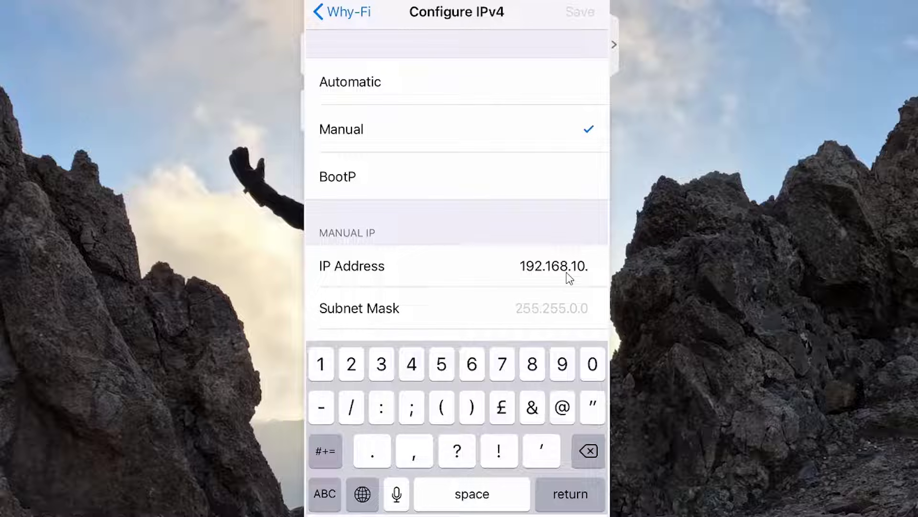
{"action": "type", "text": "14"}
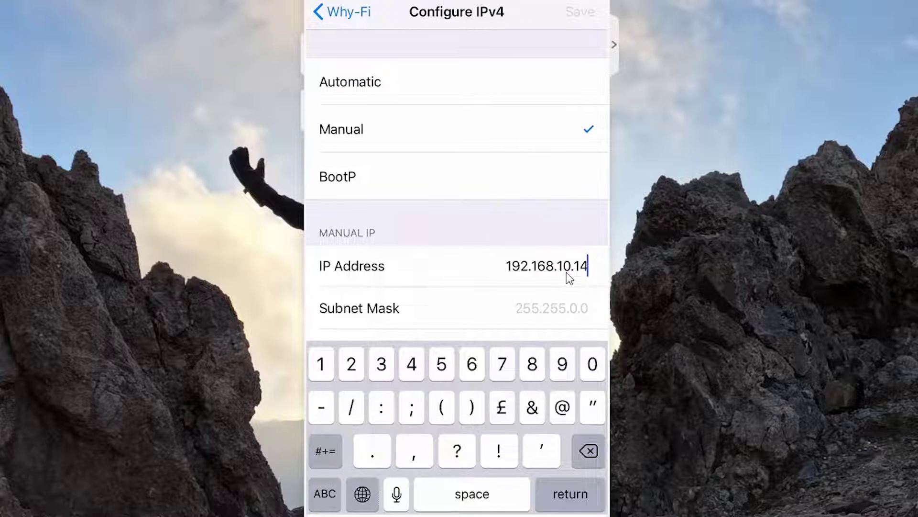
{"action": "key", "text": "BackSpace"}
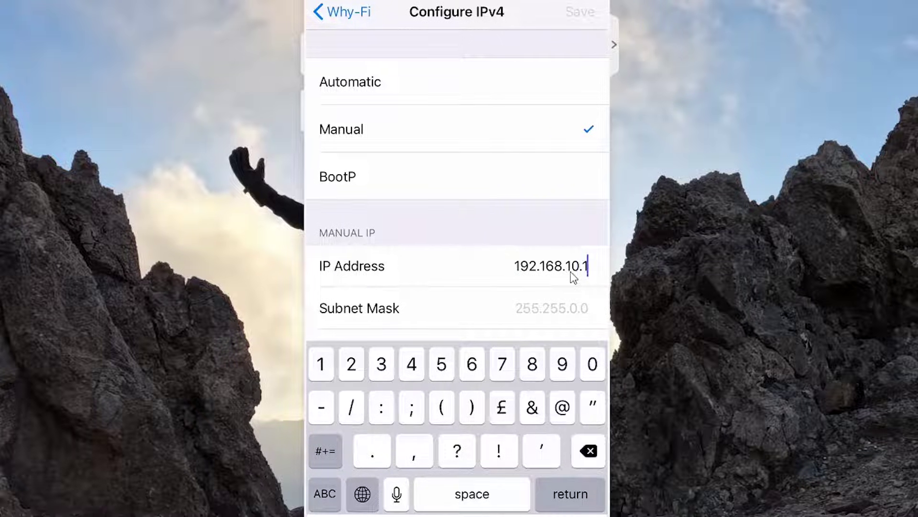
{"action": "key", "text": "BackSpace"}
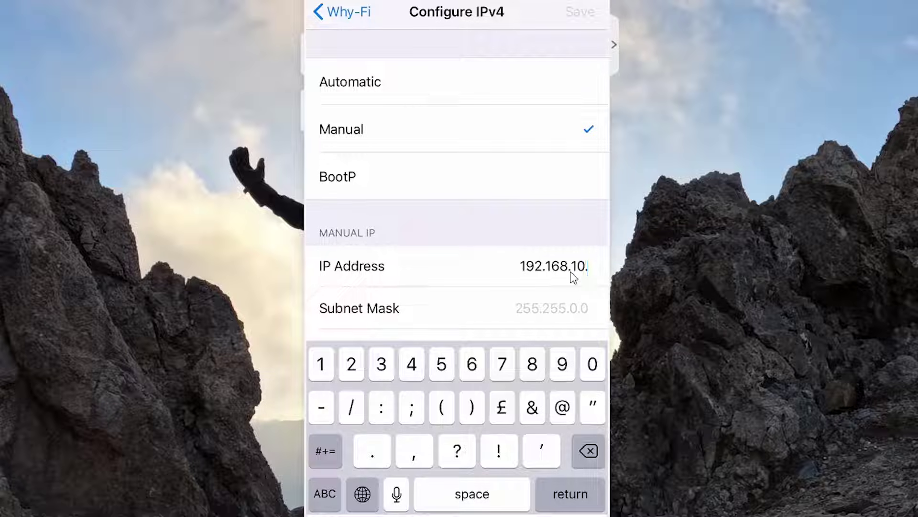
{"action": "type", "text": "123"}
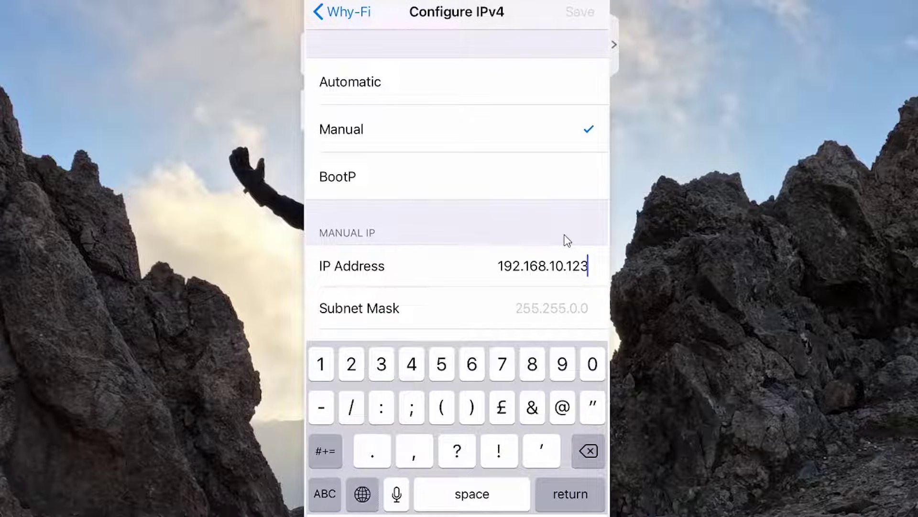
{"action": "key", "text": "Tab"}
Fill in subnet mask 255.255.255.0 and router 192.168.10.1.
{"action": "type", "text": "255"}
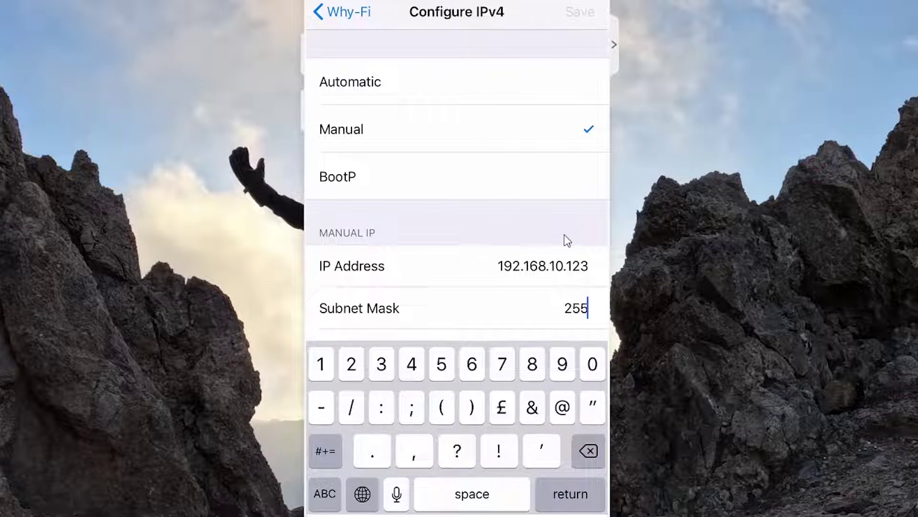
{"action": "type", "text": "."}
{"action": "type", "text": "255"}
{"action": "type", "text": ".255"}
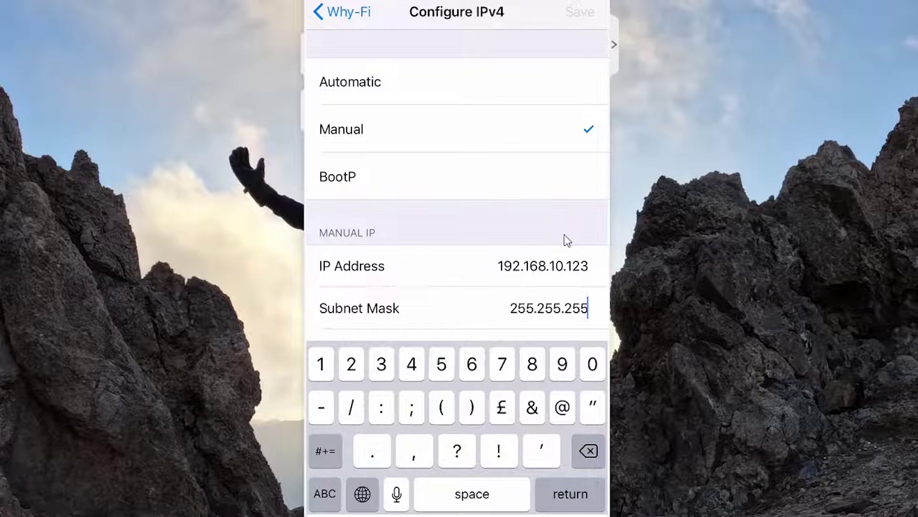
{"action": "type", "text": ".0"}
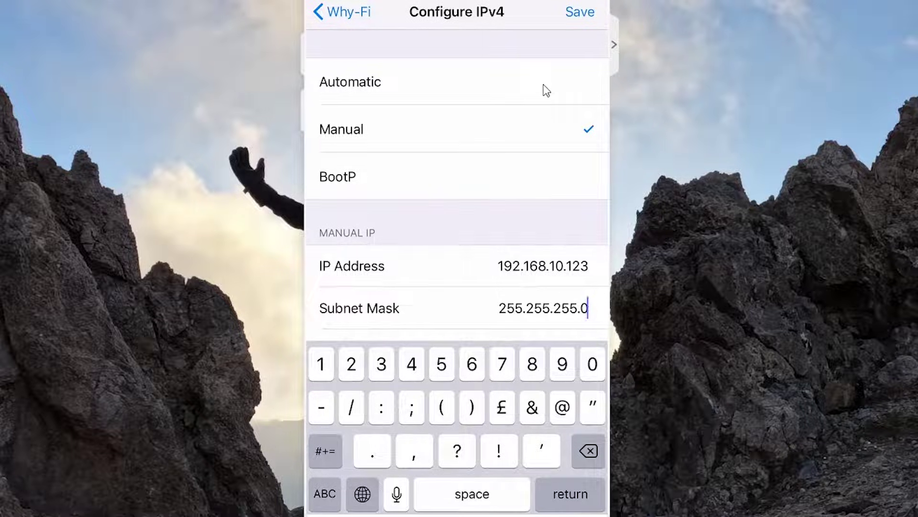
{"action": "scroll", "coordinate": [547, 90], "scroll_direction": "down", "scroll_amount": 2}
{"action": "key", "text": "Tab"}
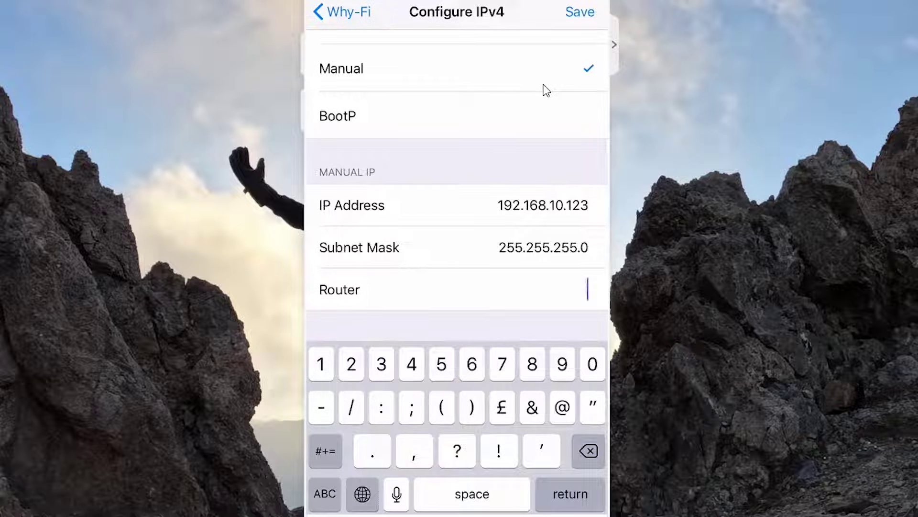
{"action": "type", "text": "192"}
{"action": "type", "text": ".16"}
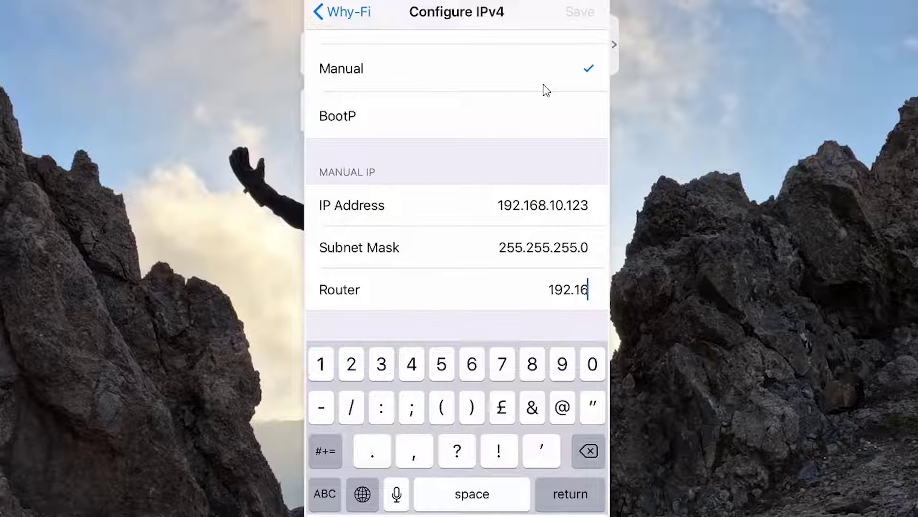
{"action": "type", "text": "8.10."}
{"action": "type", "text": "1"}
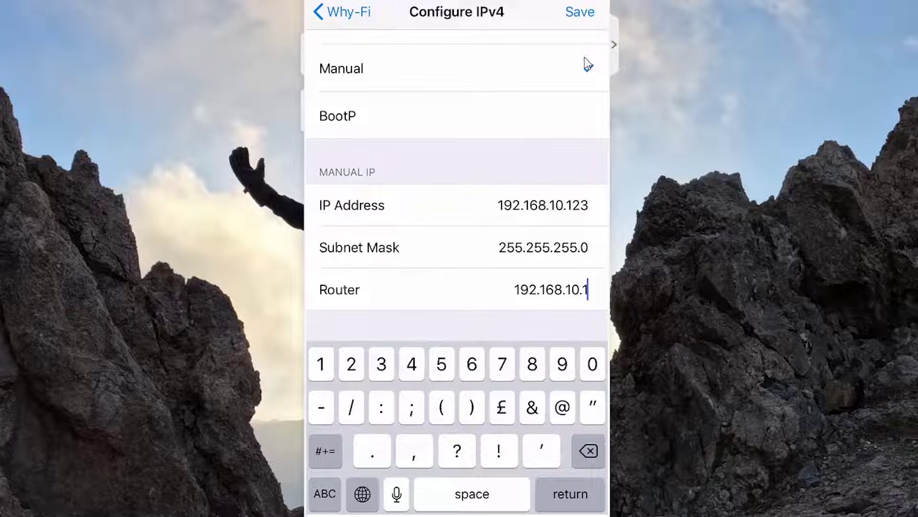
Save the Configure IPv4 settings and dismiss the pop-up tip.
{"action": "left_click", "coordinate": [575, 14]}
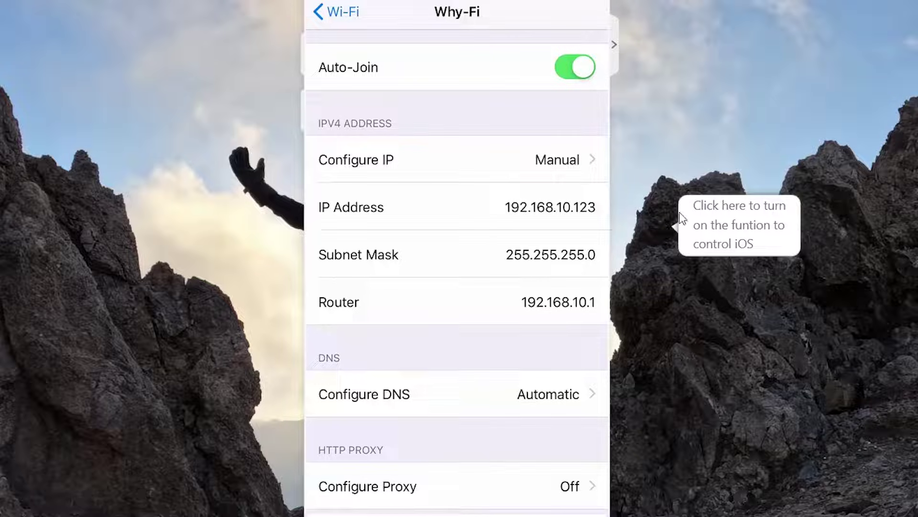
{"action": "left_click", "coordinate": [754, 238]}
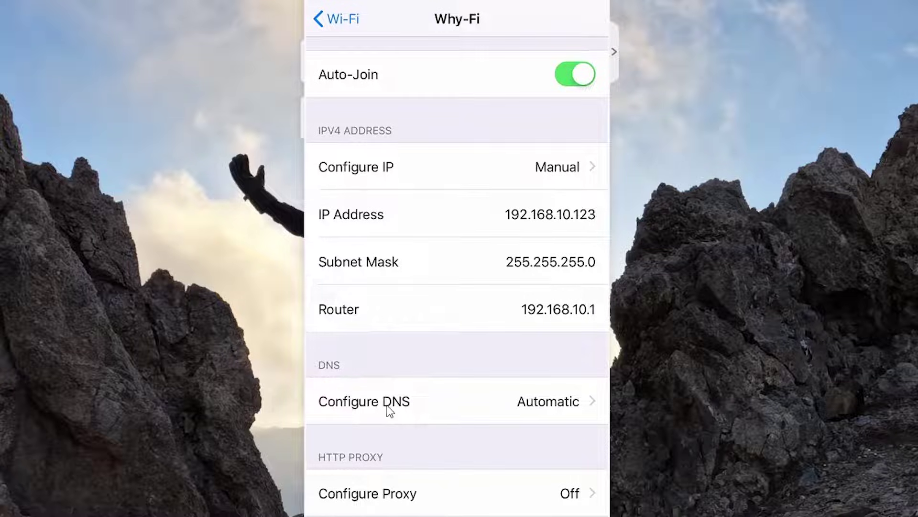
Switch Why-Fi's Configure DNS to Manual and add server 192.168.10.1.
{"action": "left_click", "coordinate": [536, 413]}
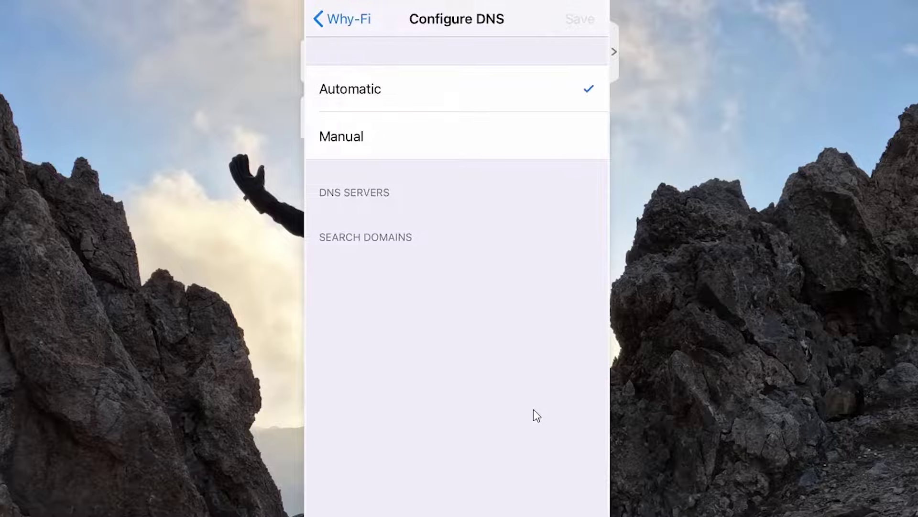
{"action": "left_click", "coordinate": [373, 146]}
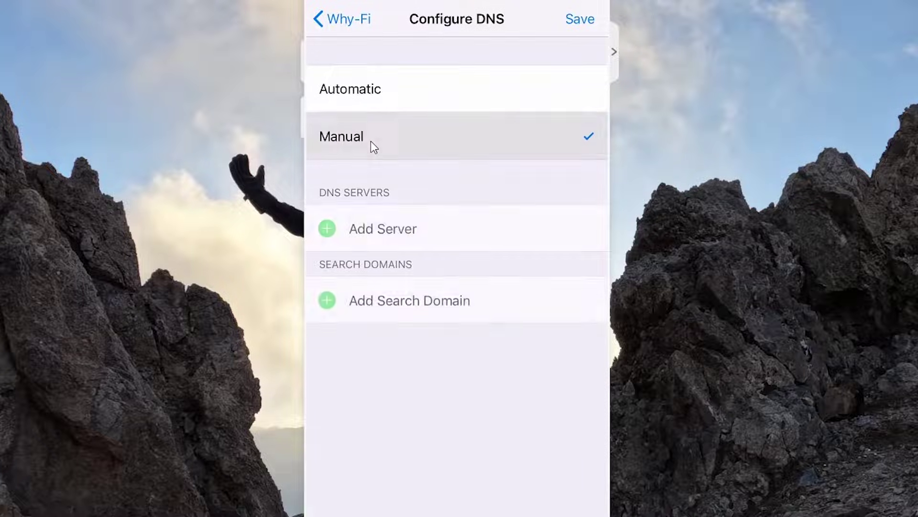
{"action": "left_click", "coordinate": [389, 248]}
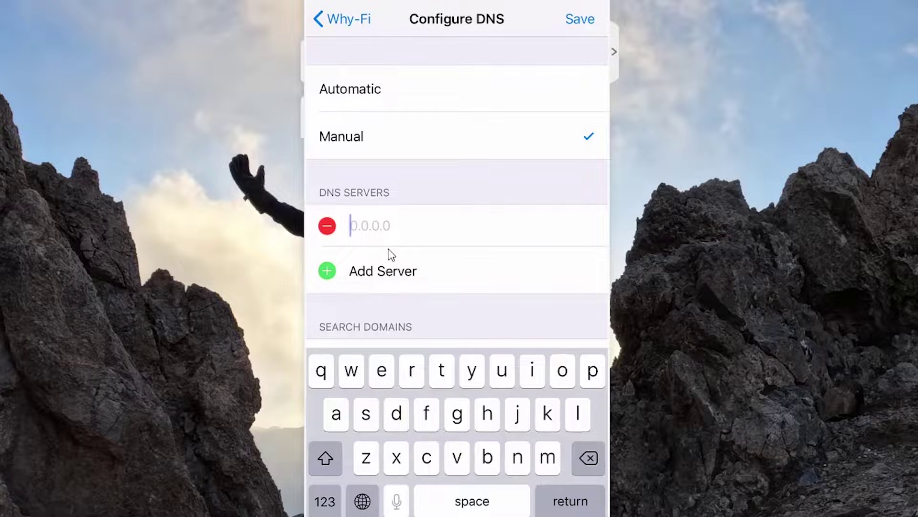
{"action": "key", "text": "ctrl+space"}
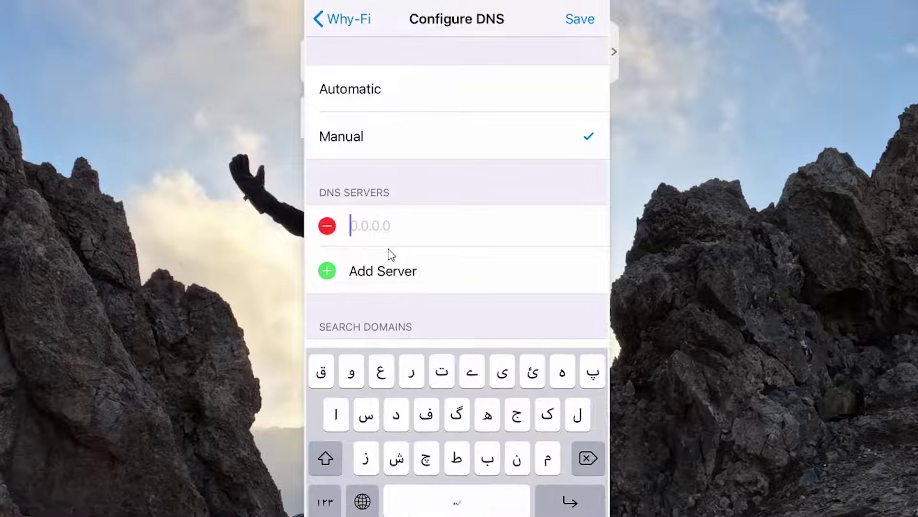
{"action": "key", "text": "ctrl+space"}
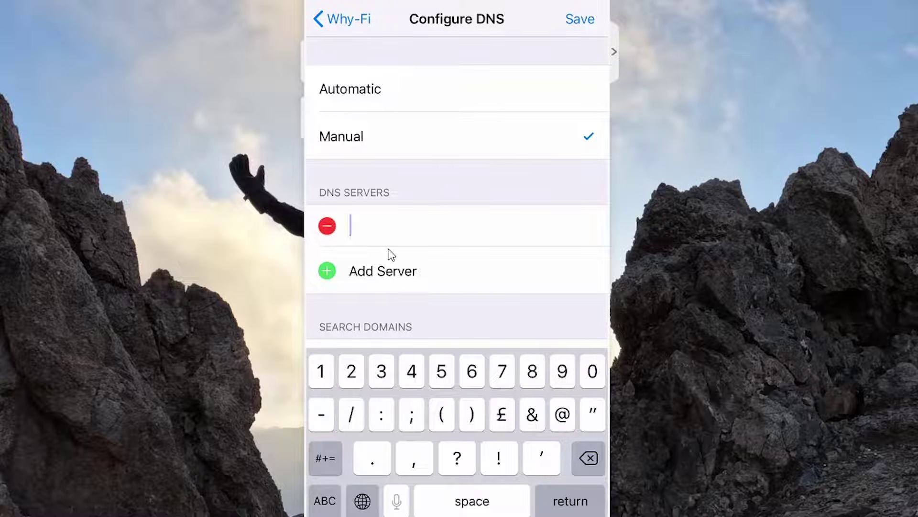
{"action": "type", "text": "9"}
{"action": "key", "text": "BackSpace"}
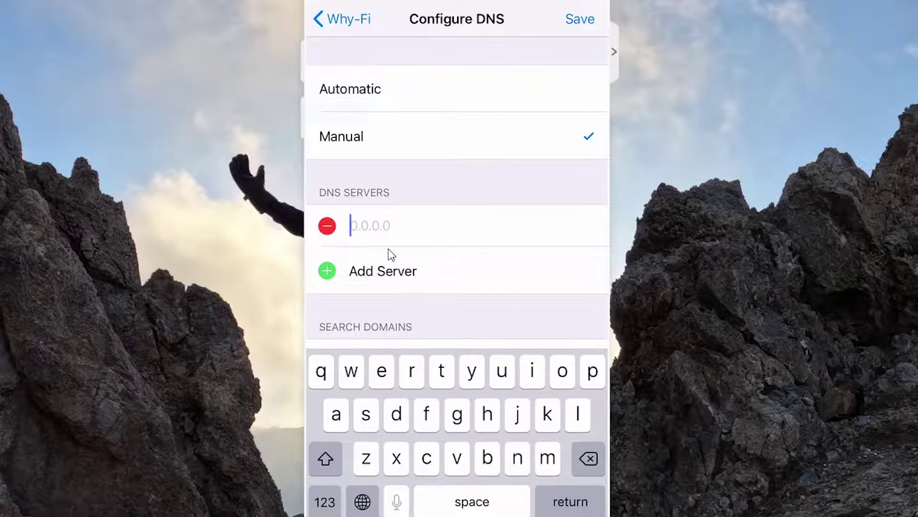
{"action": "type", "text": "1"}
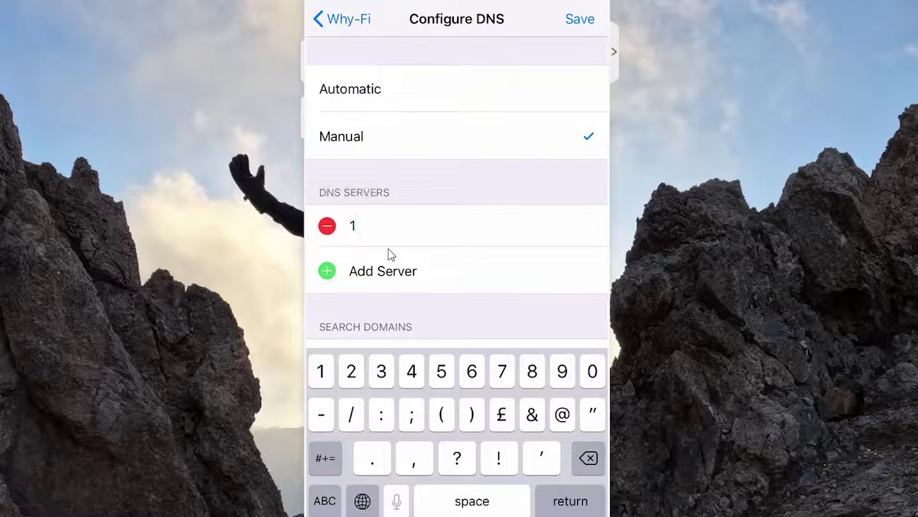
{"action": "type", "text": "92"}
{"action": "type", "text": ".1"}
{"action": "type", "text": "68"}
{"action": "type", "text": ".1"}
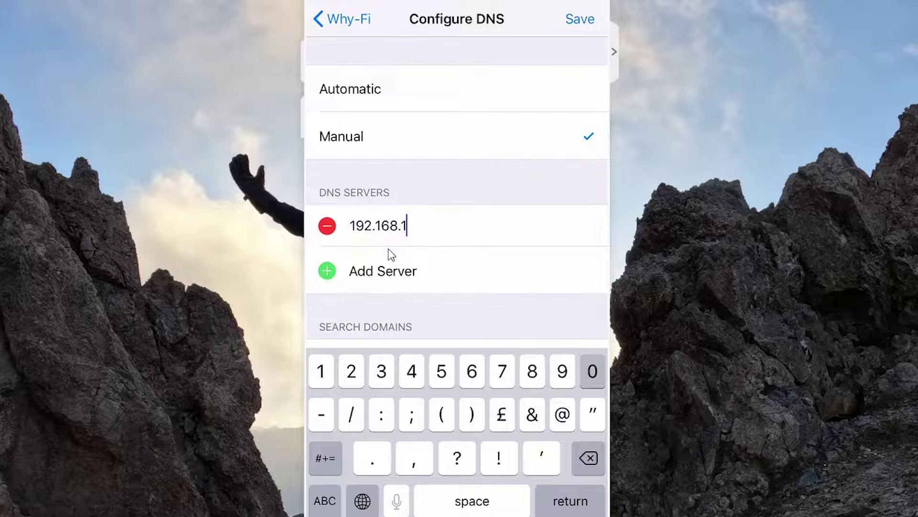
{"action": "type", "text": "0.1"}
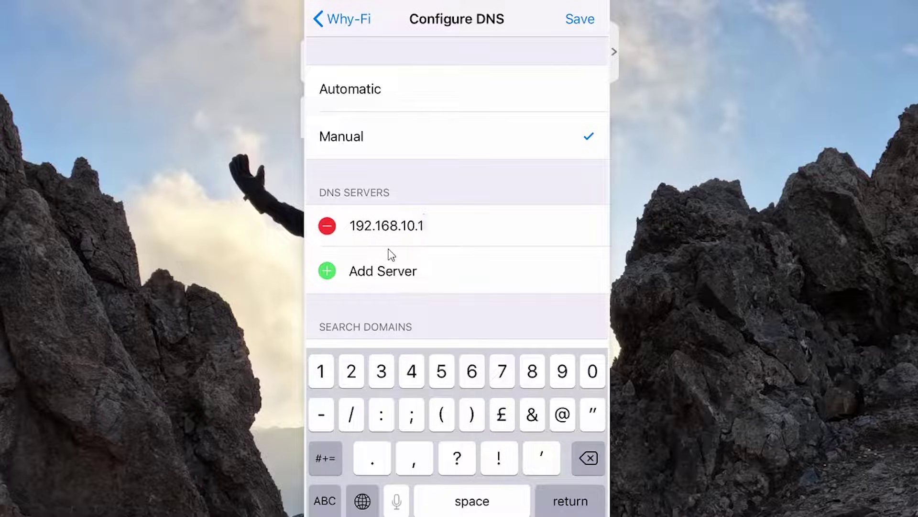